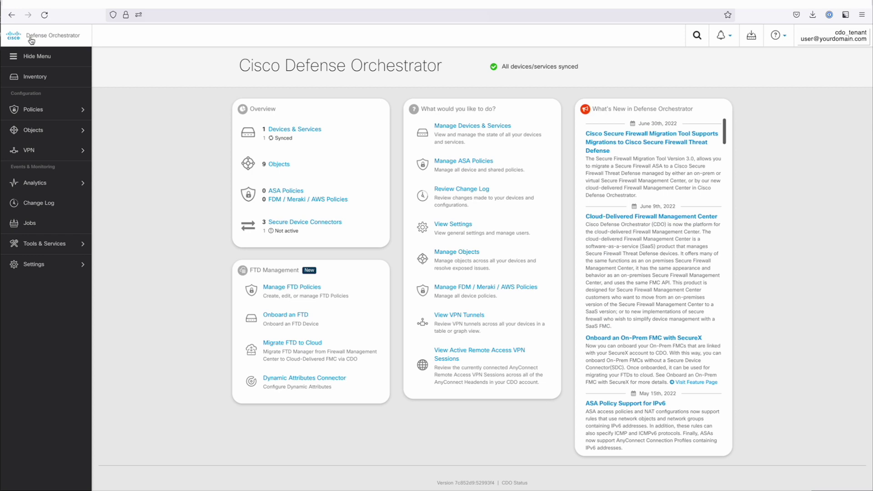
From Inventory, start onboarding an FTD device using the serial-number method.
{"action": "left_click", "coordinate": [293, 131]}
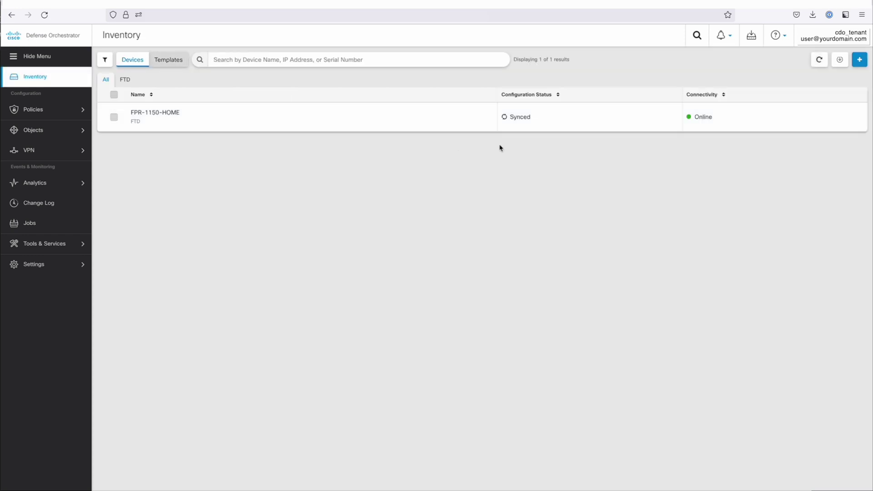
{"action": "left_click", "coordinate": [860, 60]}
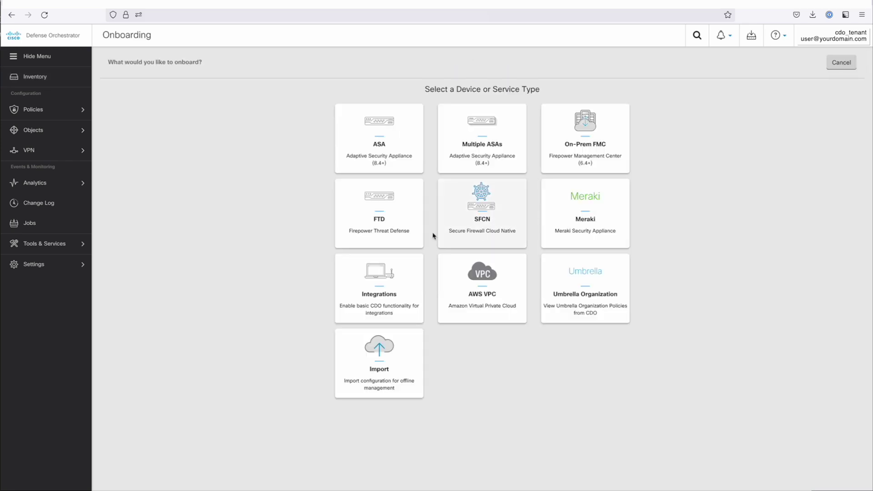
{"action": "left_click", "coordinate": [368, 226]}
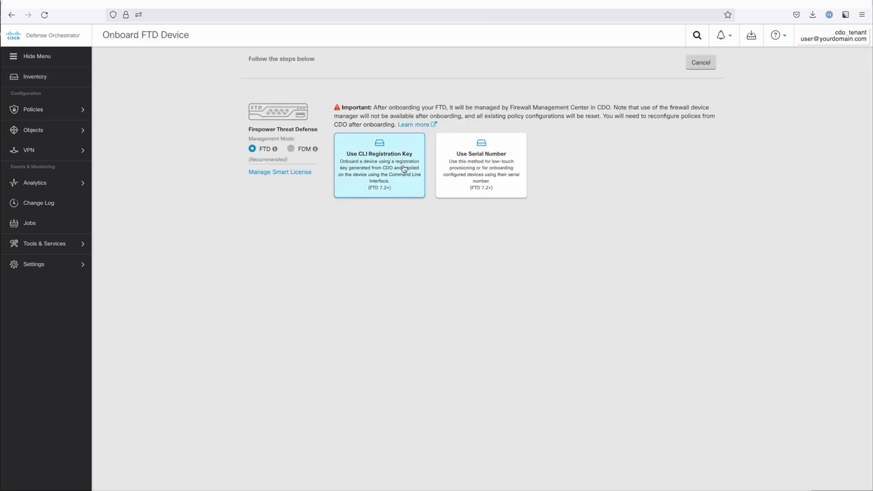
{"action": "left_click", "coordinate": [482, 170]}
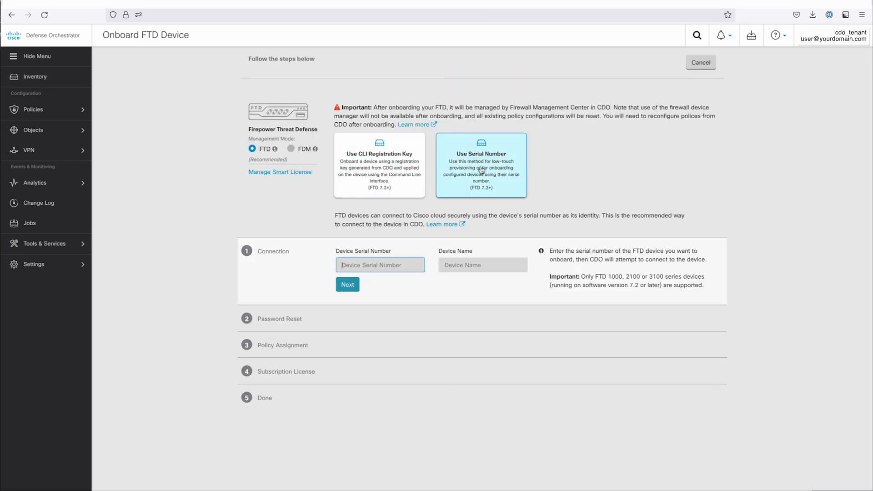
Enter the device's serial number and the name FPR-1010-A, then continue.
{"action": "left_click", "coordinate": [395, 264]}
{"action": "type", "text": "JMX24"}
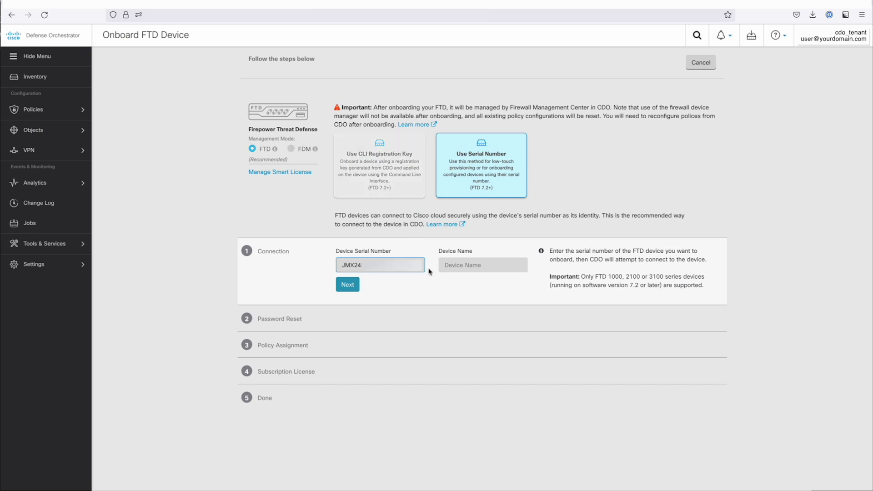
{"action": "left_click", "coordinate": [458, 260]}
{"action": "type", "text": "FP"}
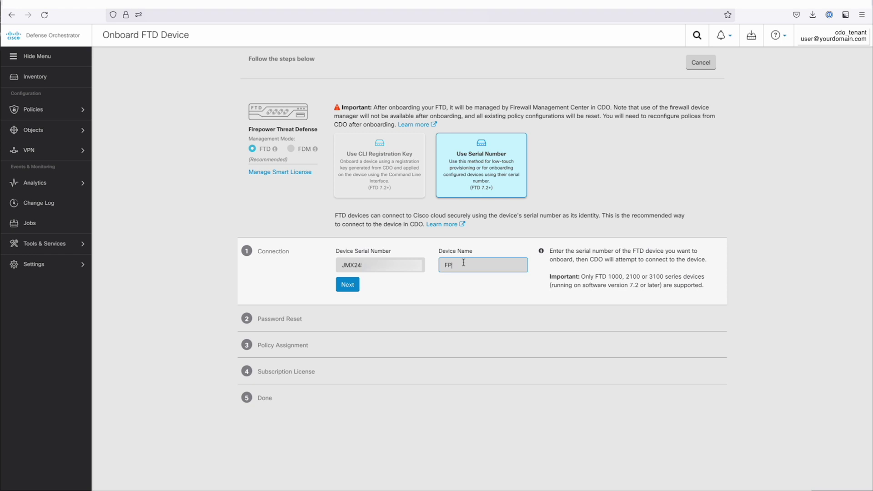
{"action": "type", "text": "R-1010-A"}
{"action": "left_click", "coordinate": [343, 285]}
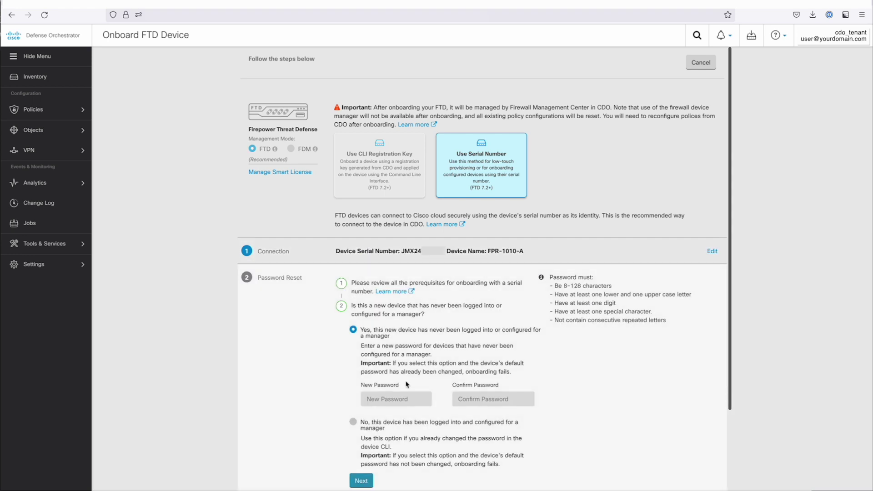
Scroll down the Password Reset step to reach the new-password fields.
{"action": "scroll", "coordinate": [659, 396], "scroll_direction": "down", "scroll_amount": 2}
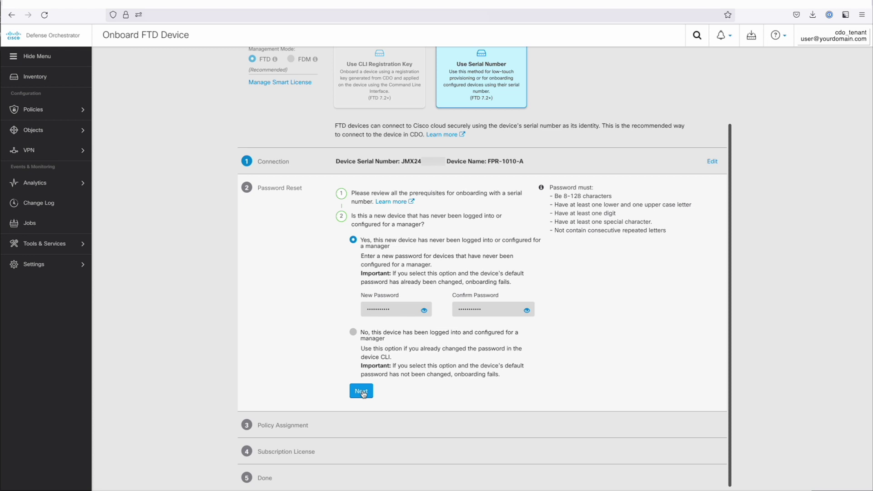
Choose Edge-Firewall from the Access Control Policy list and confirm the selection.
{"action": "left_click", "coordinate": [363, 392]}
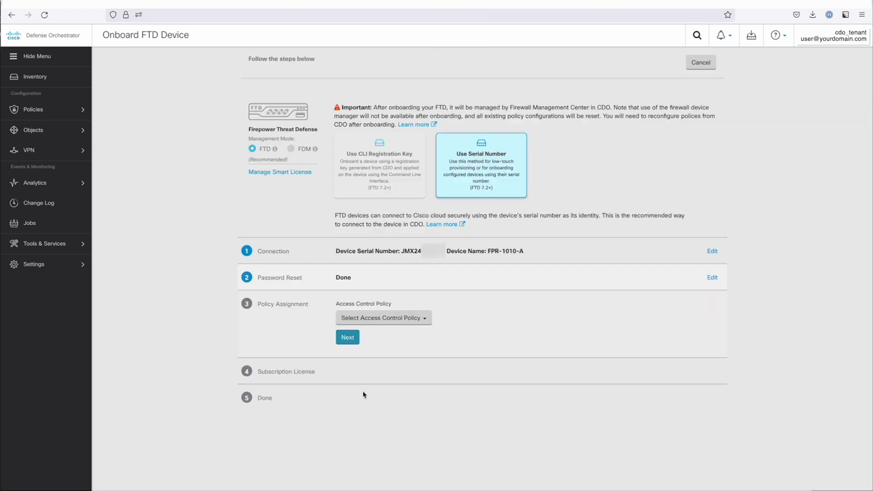
{"action": "left_click", "coordinate": [397, 320]}
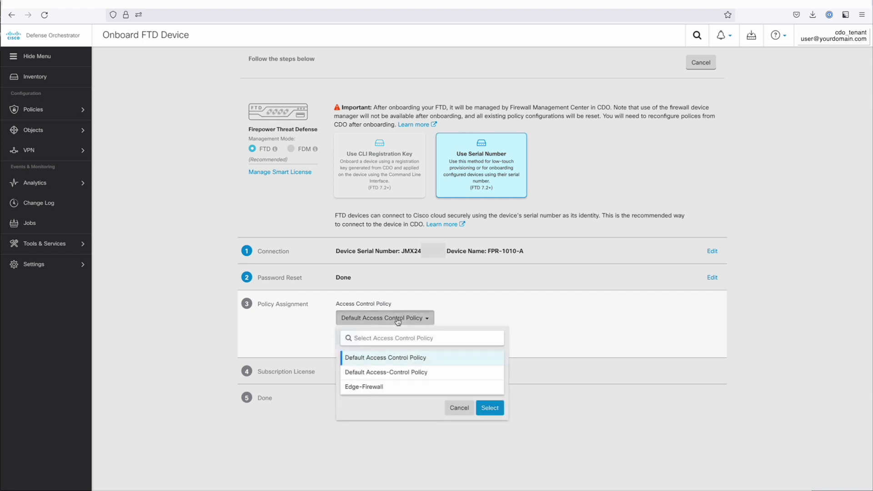
{"action": "left_click", "coordinate": [390, 387]}
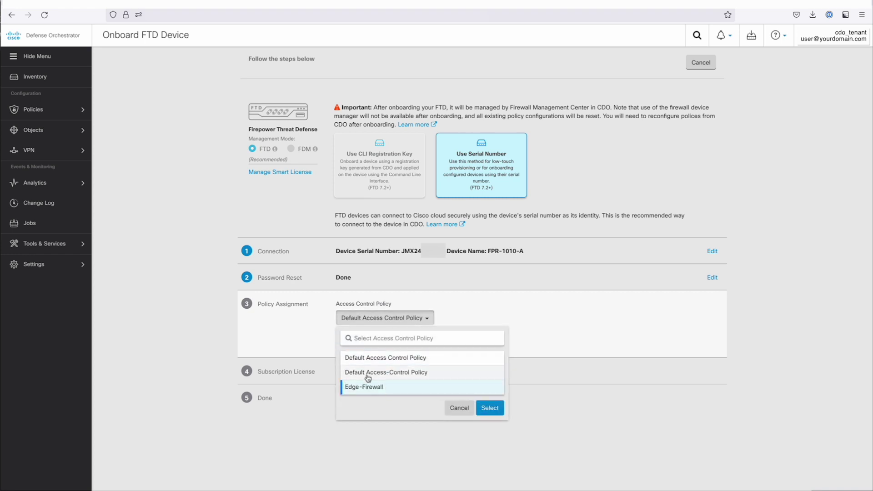
{"action": "left_click", "coordinate": [496, 411]}
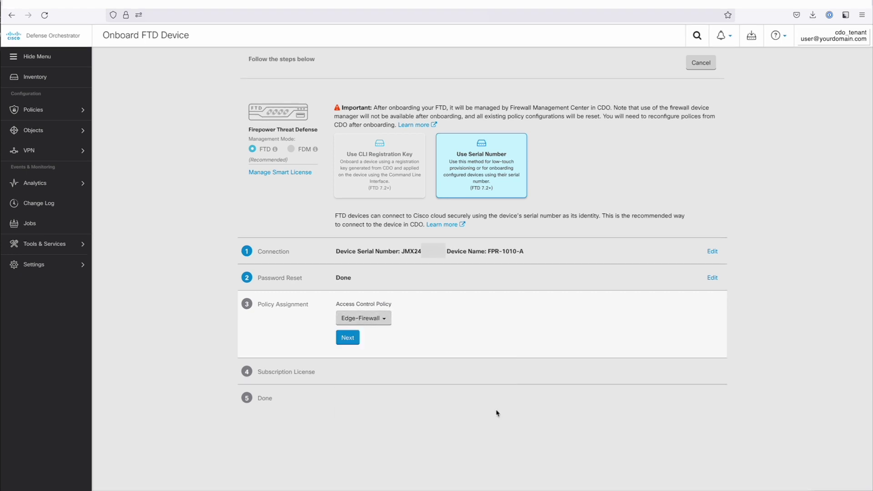
Enable the Threat, Malware and URL License subscriptions and submit to begin onboarding.
{"action": "left_click", "coordinate": [348, 338]}
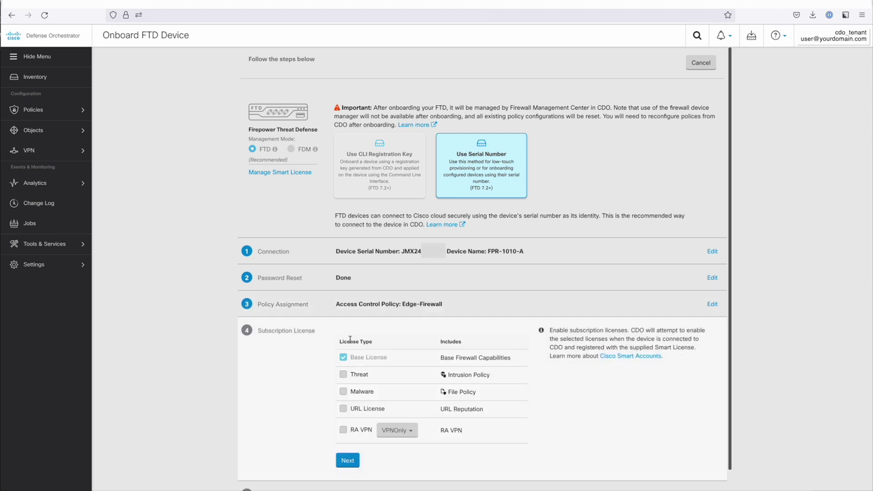
{"action": "left_click", "coordinate": [343, 374]}
{"action": "left_click", "coordinate": [343, 391]}
{"action": "left_click", "coordinate": [343, 408]}
{"action": "left_click", "coordinate": [350, 461]}
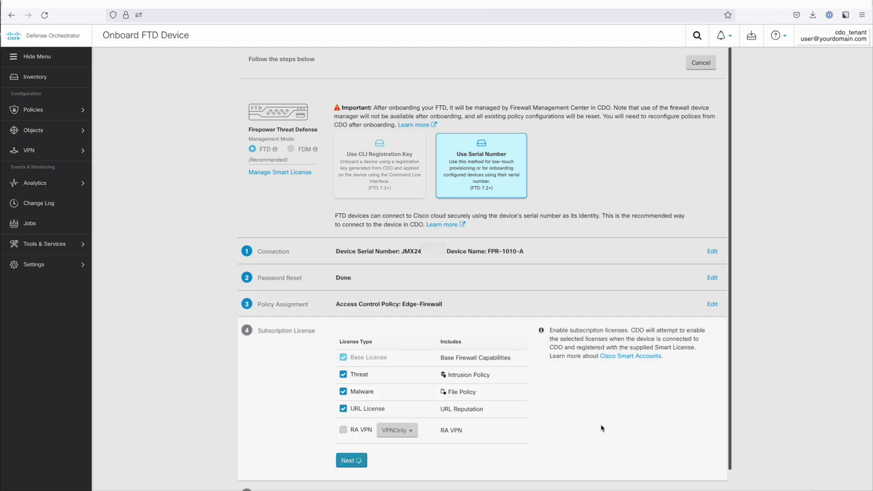
{"action": "scroll", "coordinate": [600, 428], "scroll_direction": "down", "scroll_amount": 1}
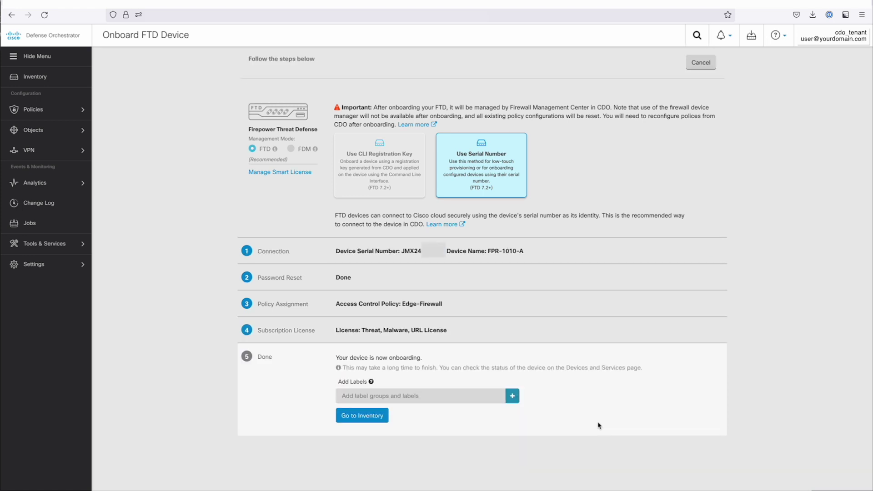
Go back to Inventory and view the Workflows for FPR-1010-A.
{"action": "left_click", "coordinate": [367, 421]}
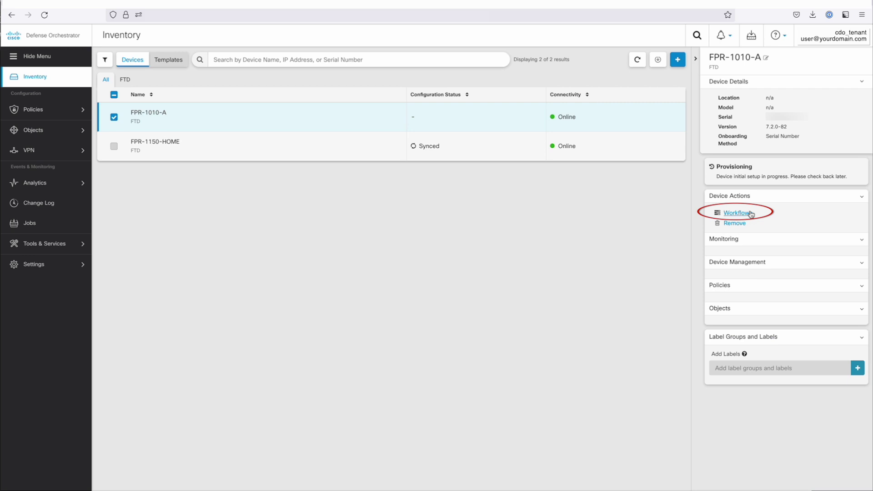
{"action": "left_click", "coordinate": [749, 214]}
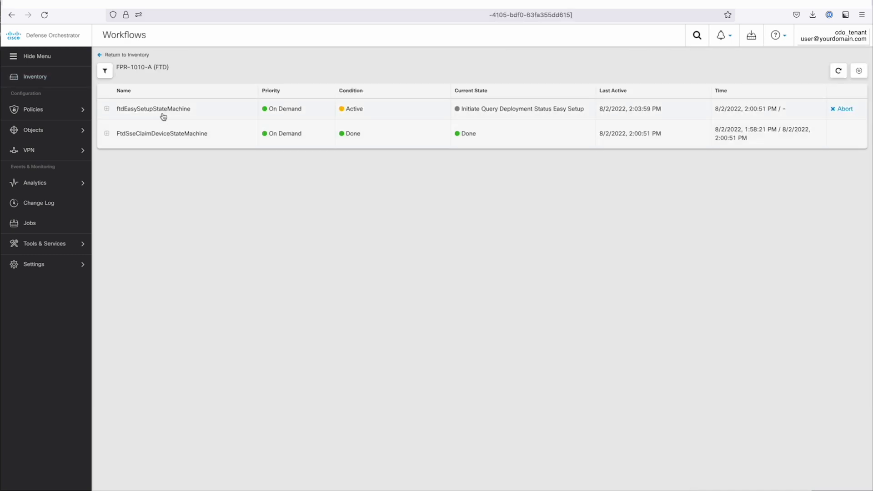
Expand and refresh the ftdEasySetupStateMachine action history, then return to Inventory.
{"action": "left_click", "coordinate": [107, 109]}
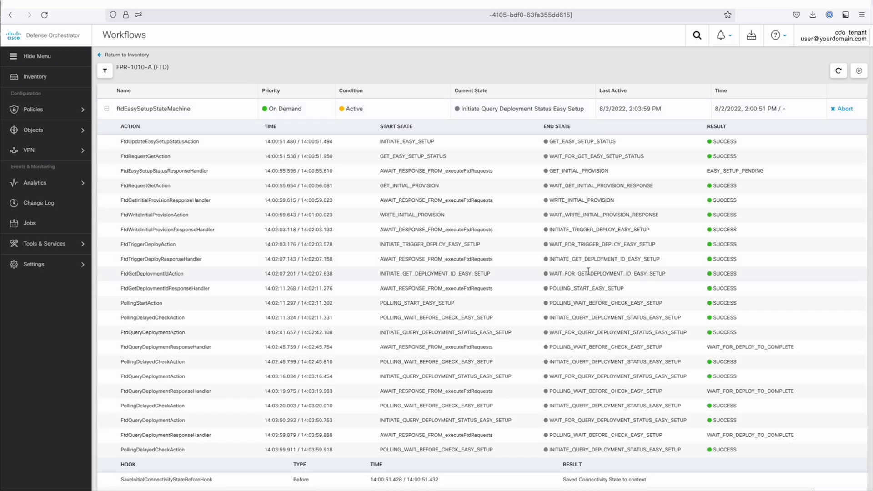
{"action": "scroll", "coordinate": [588, 271], "scroll_direction": "down", "scroll_amount": 2}
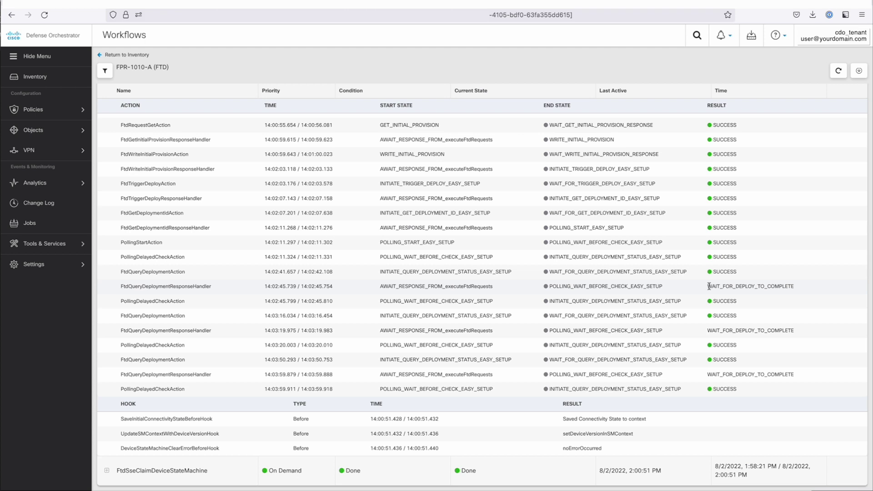
{"action": "left_click", "coordinate": [838, 73]}
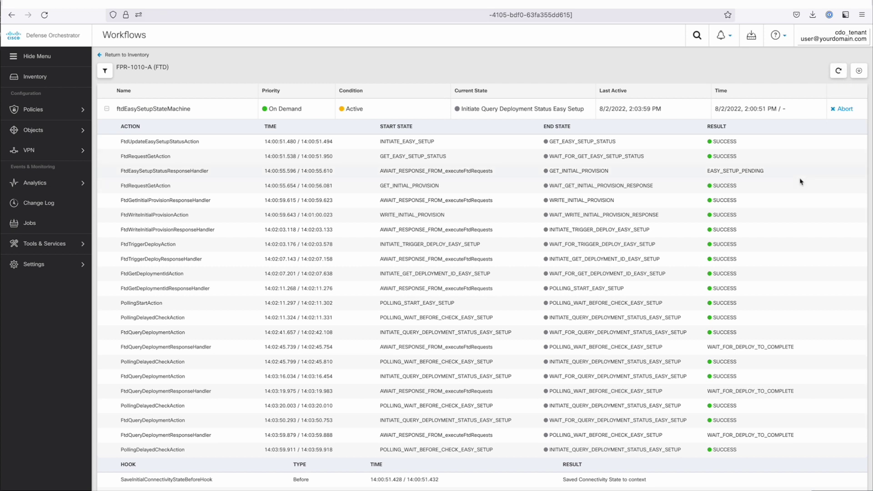
{"action": "scroll", "coordinate": [801, 182], "scroll_direction": "down", "scroll_amount": 2}
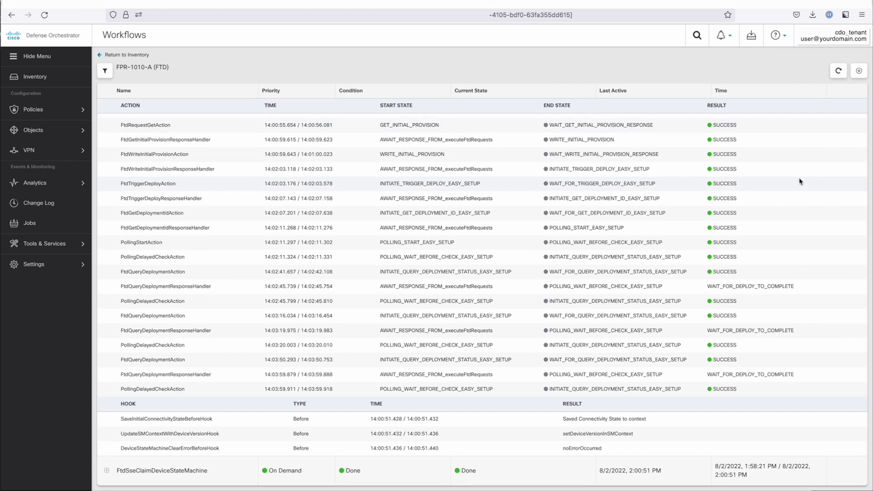
{"action": "left_click", "coordinate": [126, 55]}
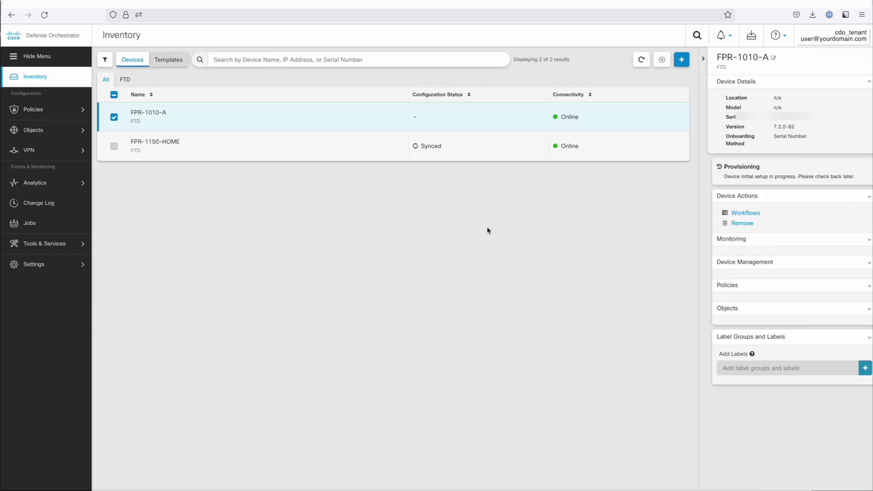
Refresh Inventory until FPR-1010-A reads Synced, then open its device summary.
{"action": "left_click", "coordinate": [637, 60]}
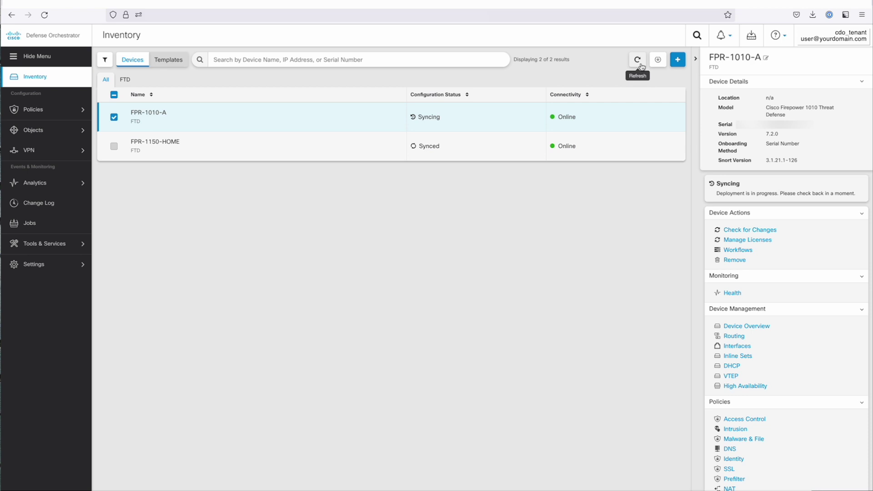
{"action": "left_click", "coordinate": [641, 66]}
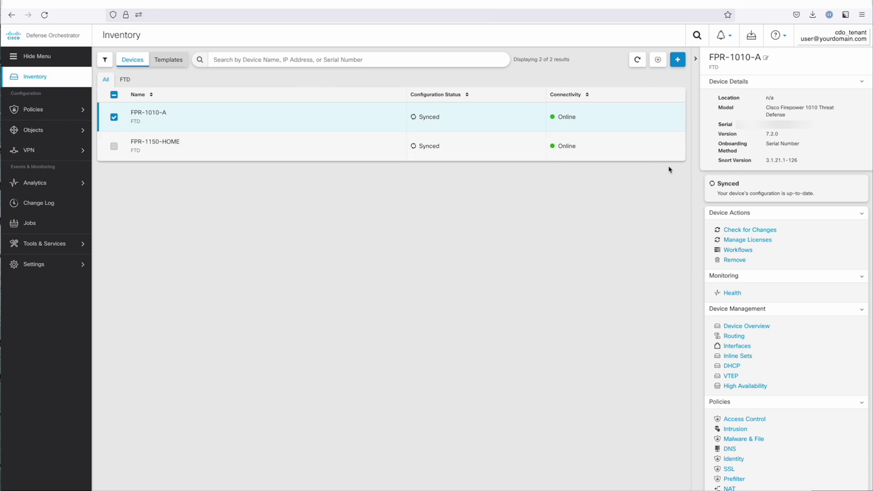
{"action": "left_click", "coordinate": [745, 326]}
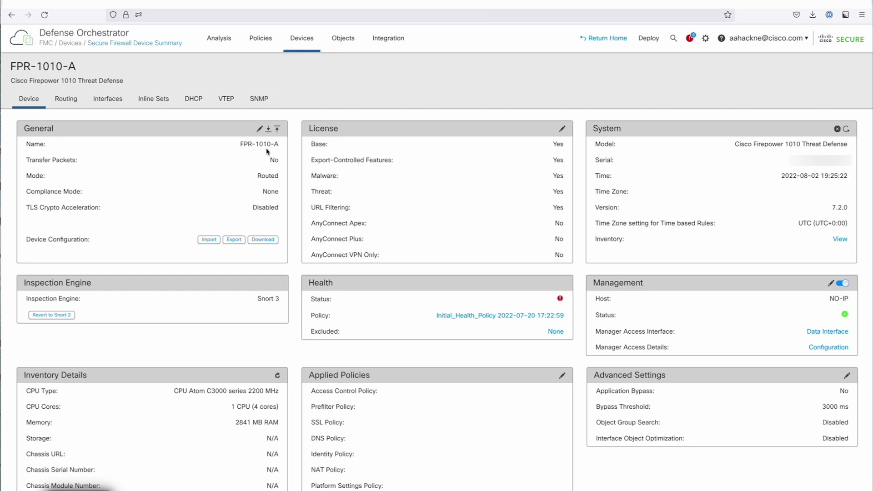
In Devices > Device Management, select FPR-1010-A and open it for editing.
{"action": "left_click", "coordinate": [301, 46]}
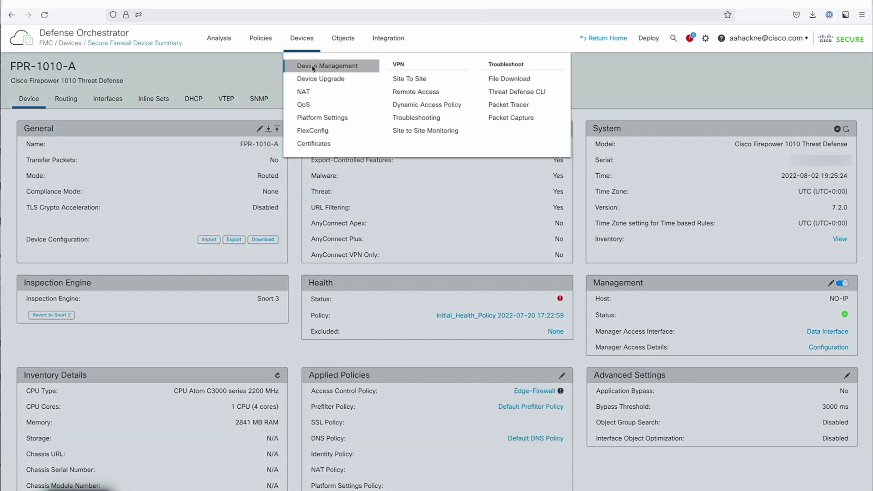
{"action": "left_click", "coordinate": [303, 65]}
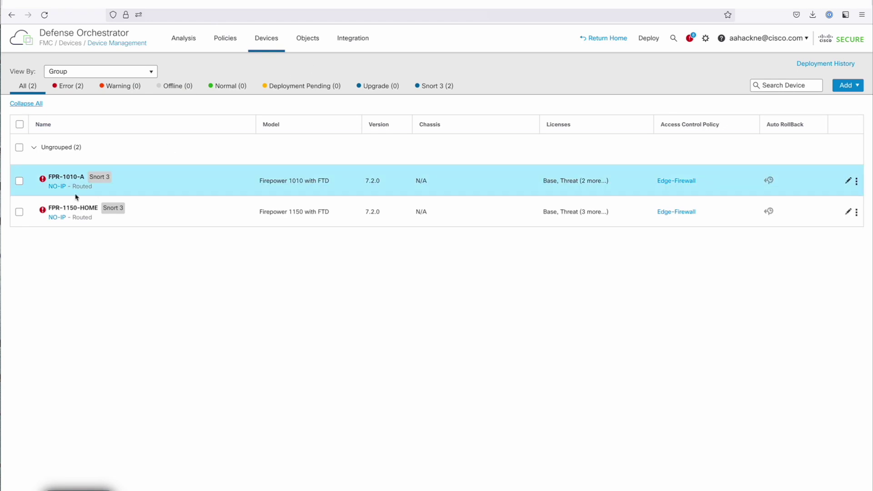
{"action": "left_click", "coordinate": [19, 181]}
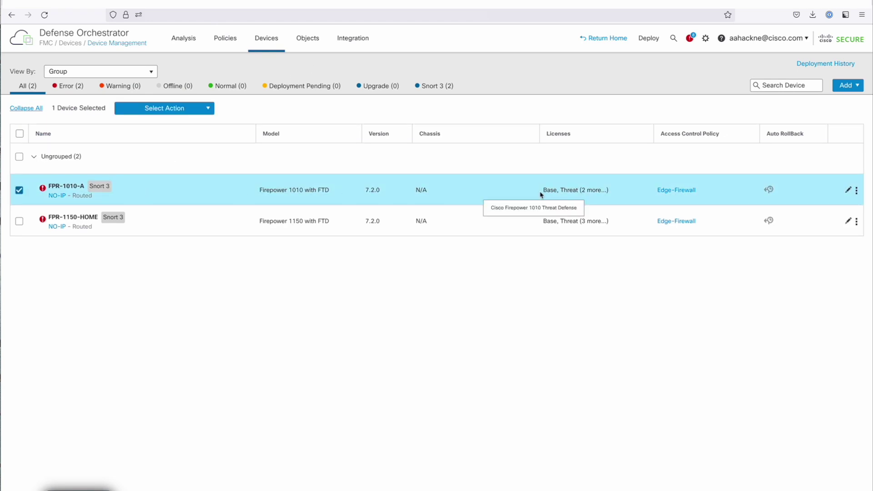
{"action": "left_click", "coordinate": [848, 190]}
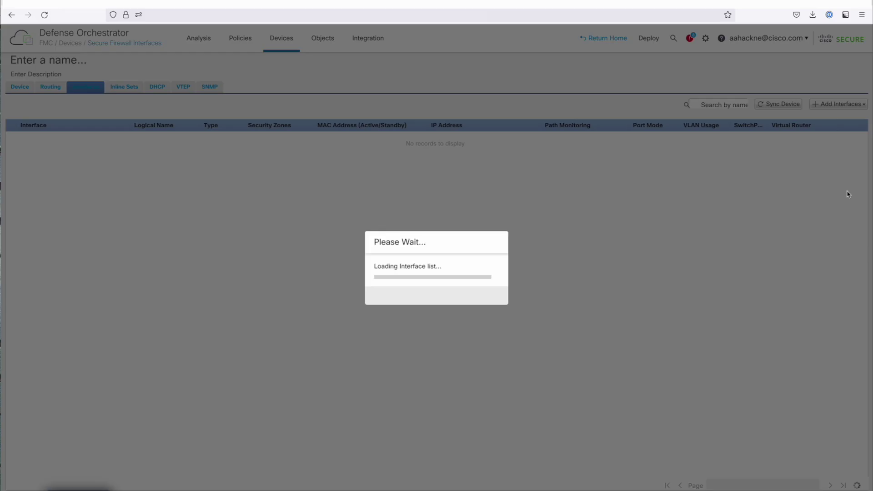